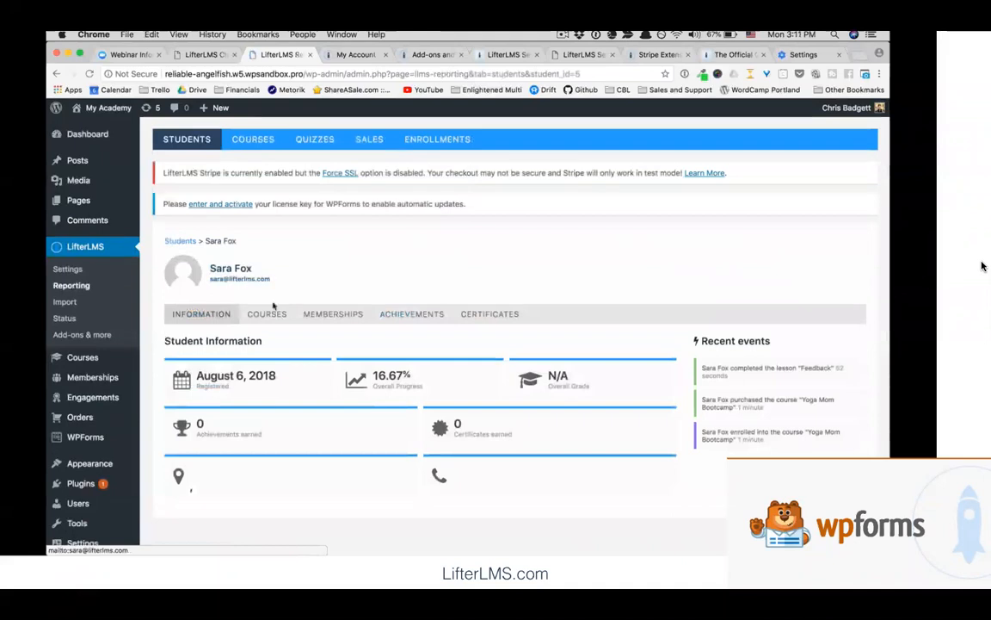
# From the student's Courses list, open the Yoga Mom Bootcamp report showing 16.67% progress and per-lesson grades
pyautogui.click(277, 317)
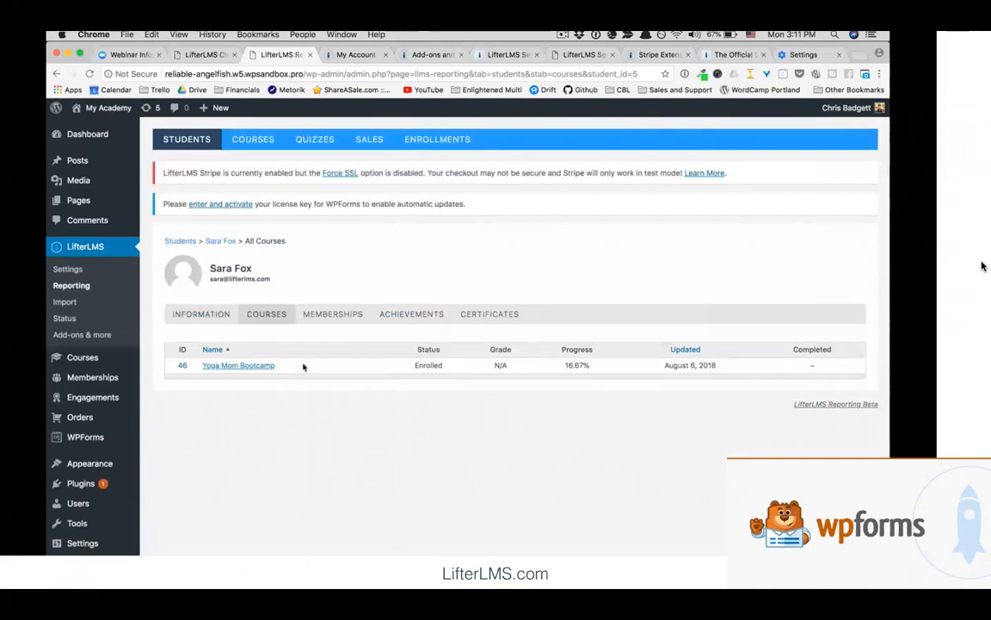
pyautogui.click(203, 317)
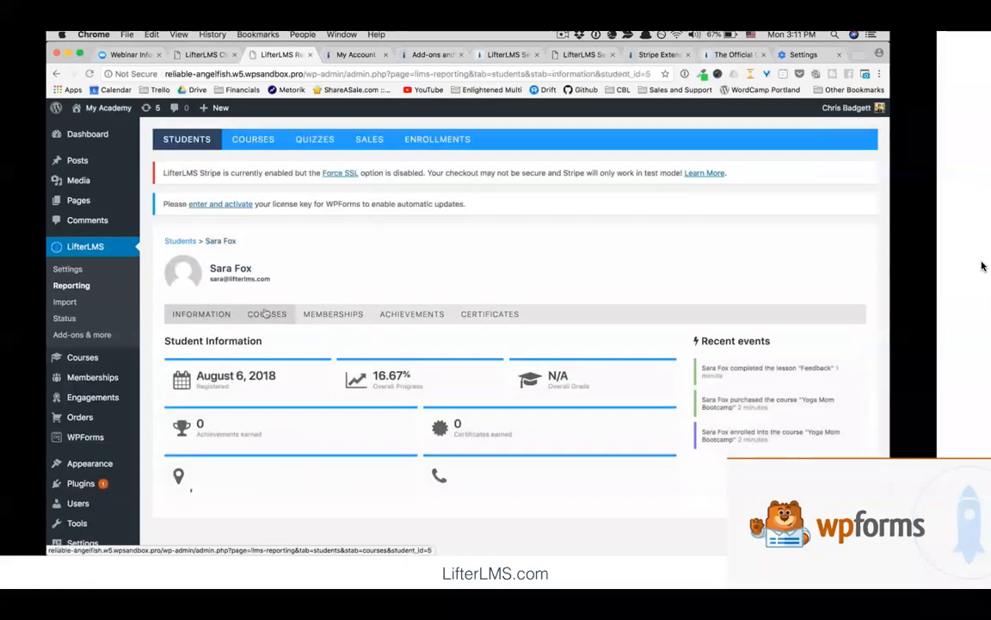
pyautogui.click(266, 314)
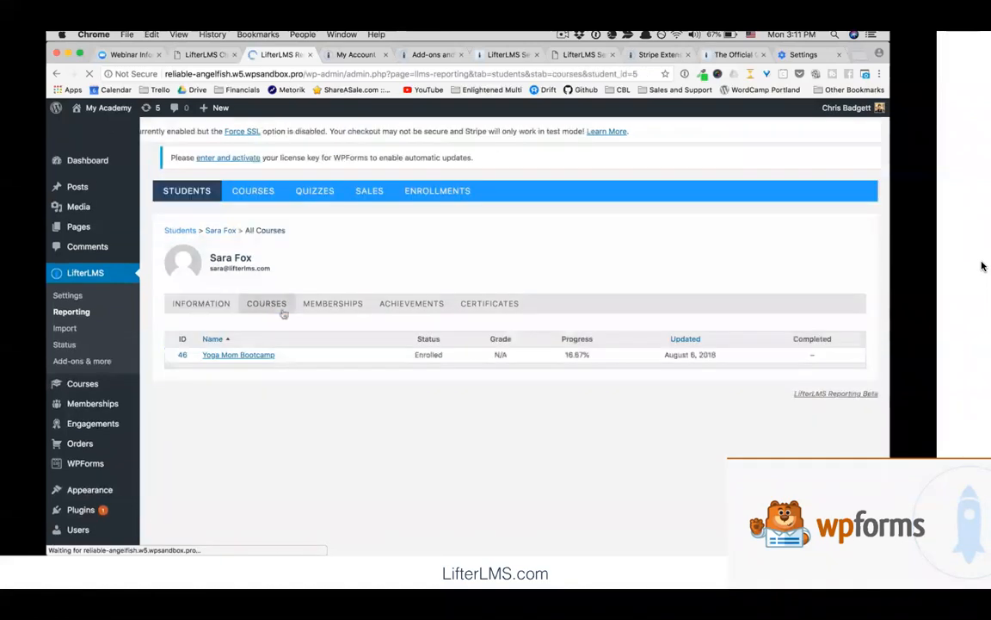
pyautogui.click(267, 360)
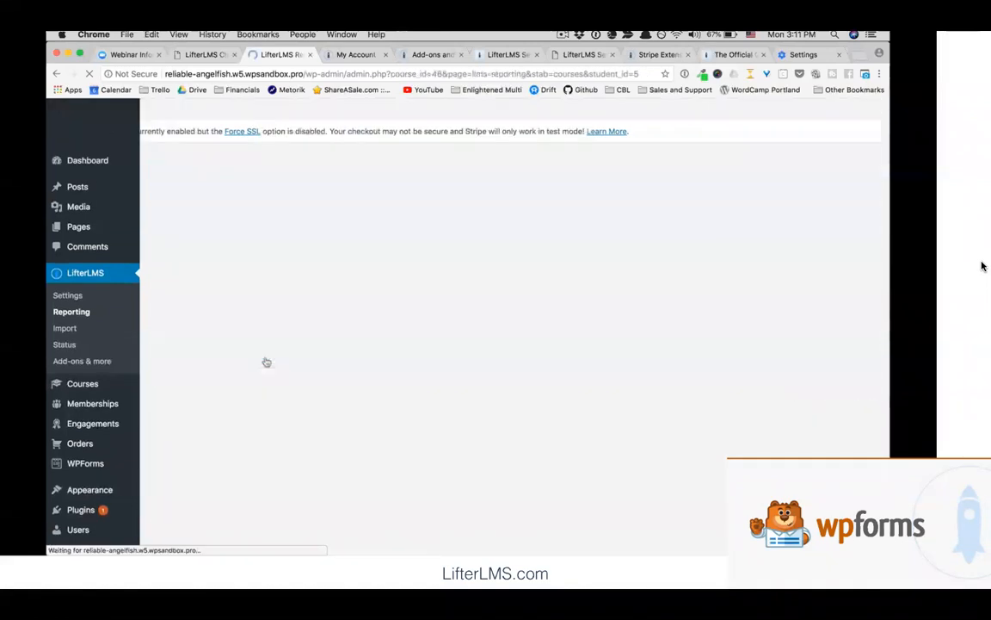
pyautogui.scroll(-3, 549, 411)
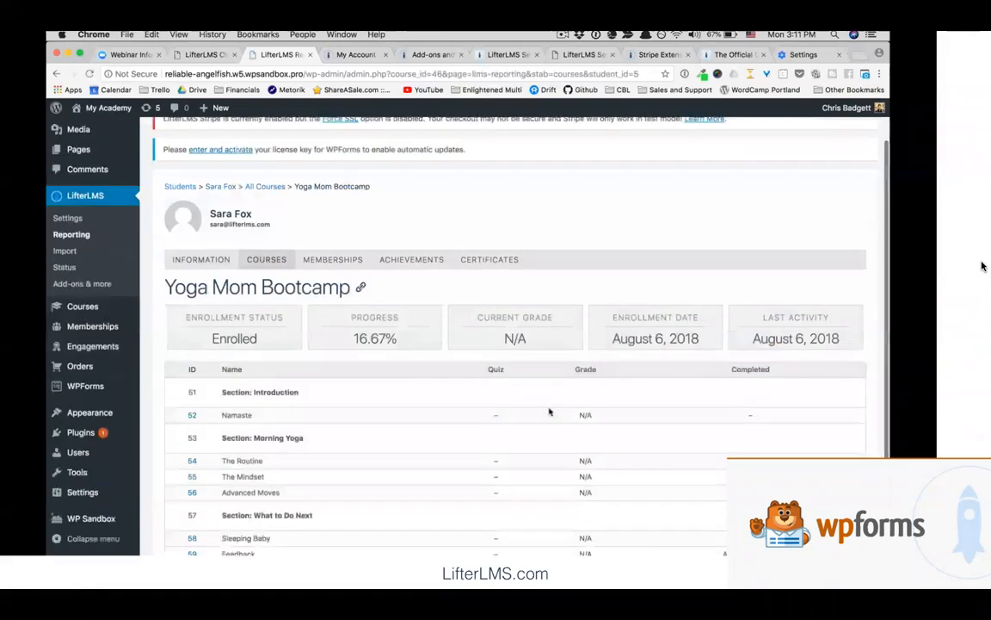
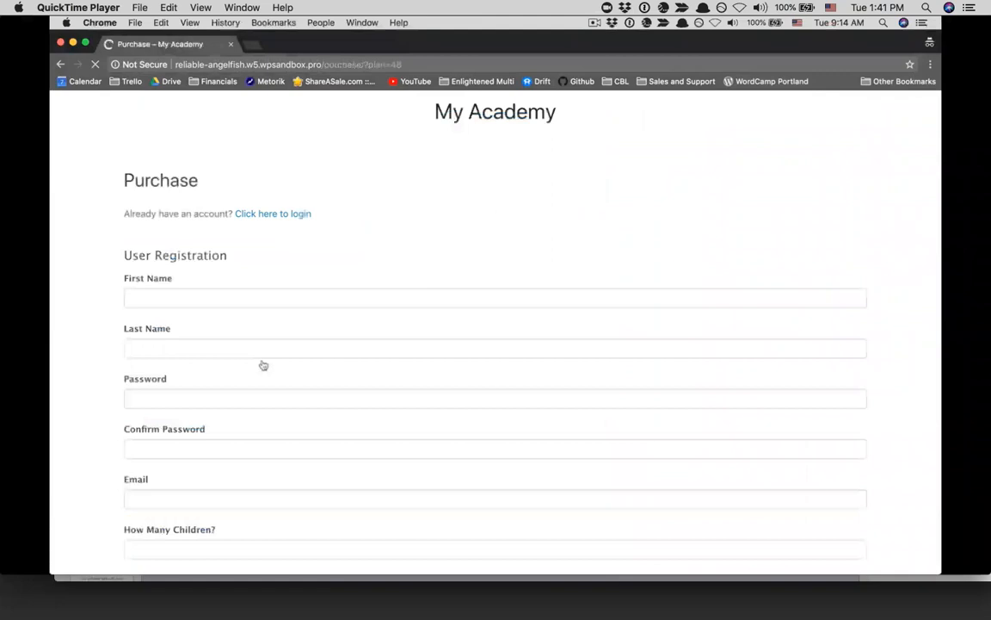
# Enter the new student's first name, last name and account password
pyautogui.click(199, 294)
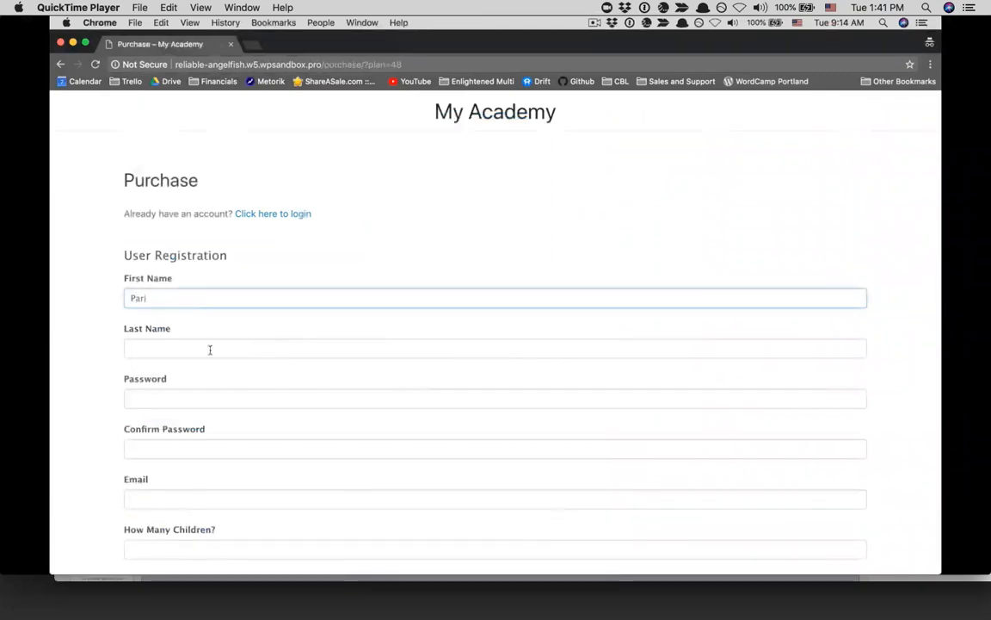
pyautogui.click(208, 351)
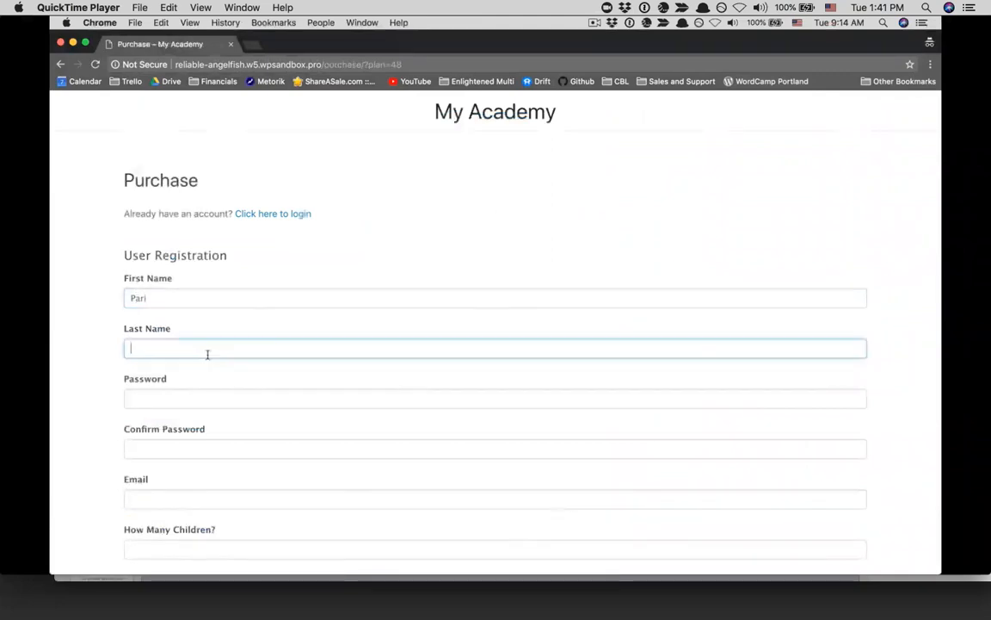
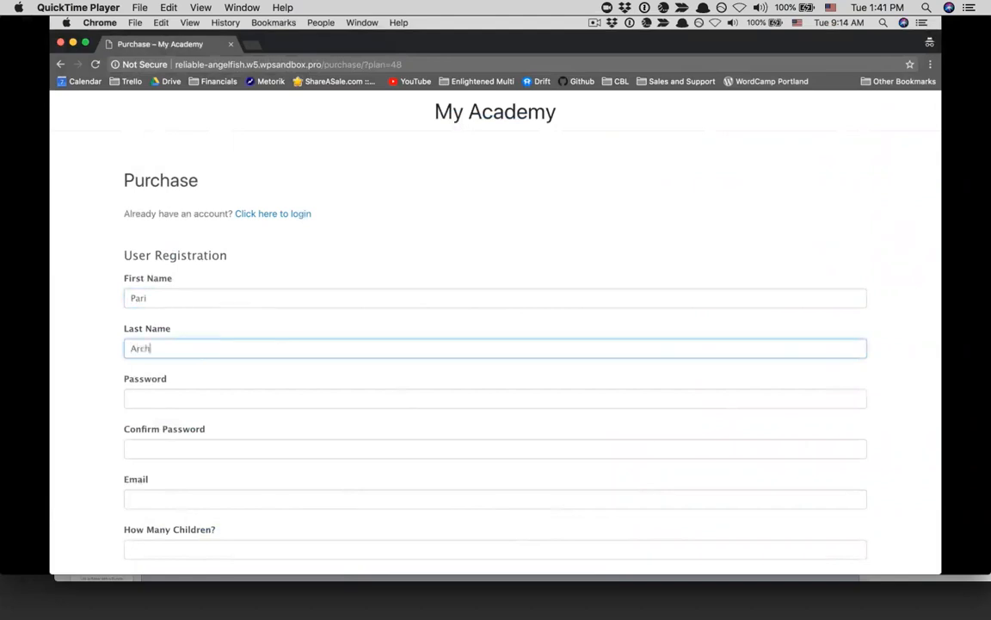
pyautogui.click(212, 400)
pyautogui.write('•••')
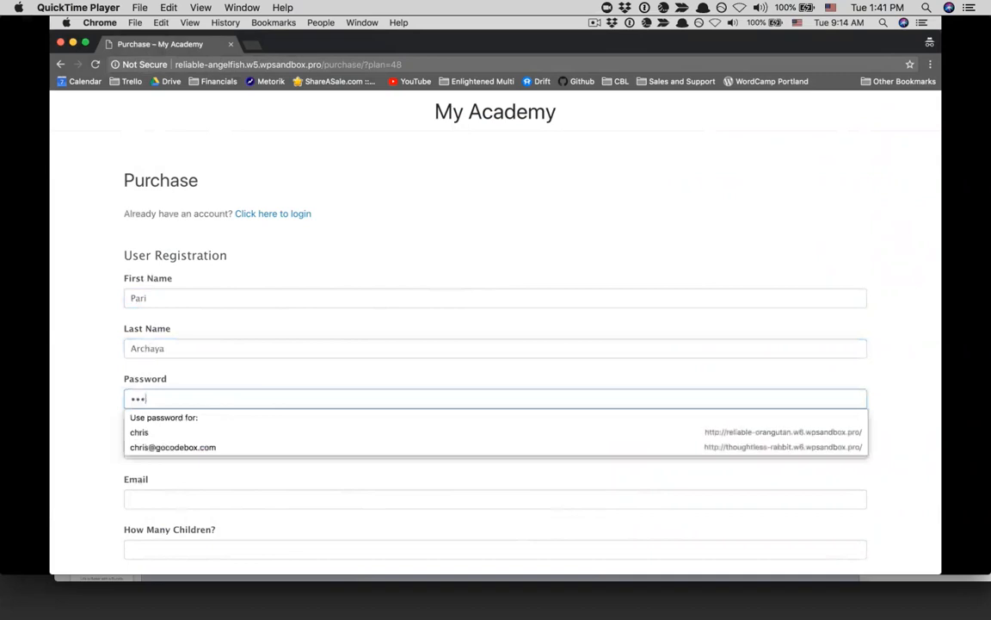
pyautogui.write('••••')
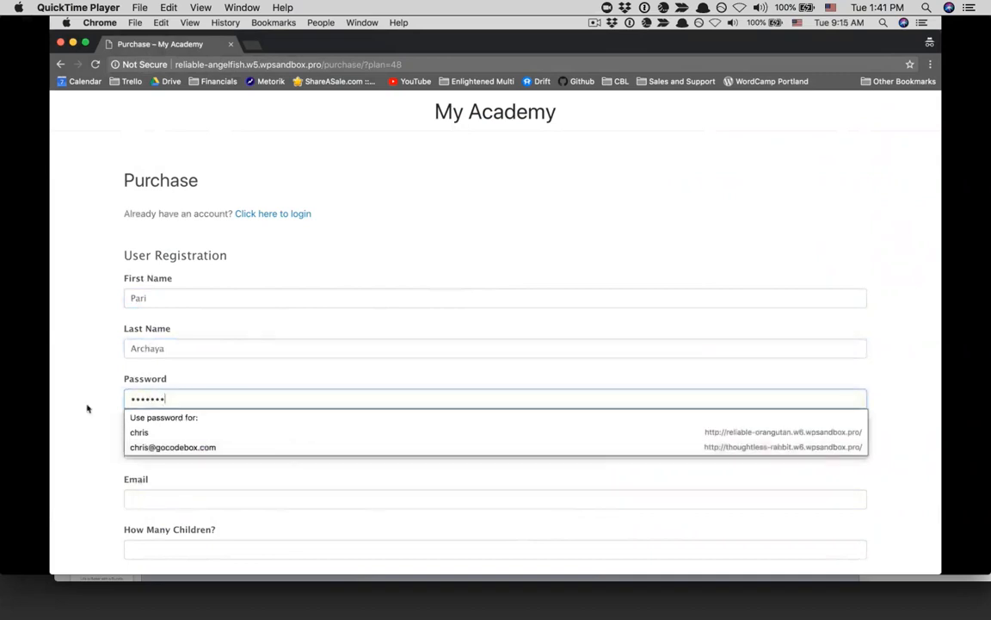
# Confirm the password and fill in the student's e-mail address
pyautogui.scroll(-3, 86, 409)
pyautogui.click(156, 316)
pyautogui.write('••••••')
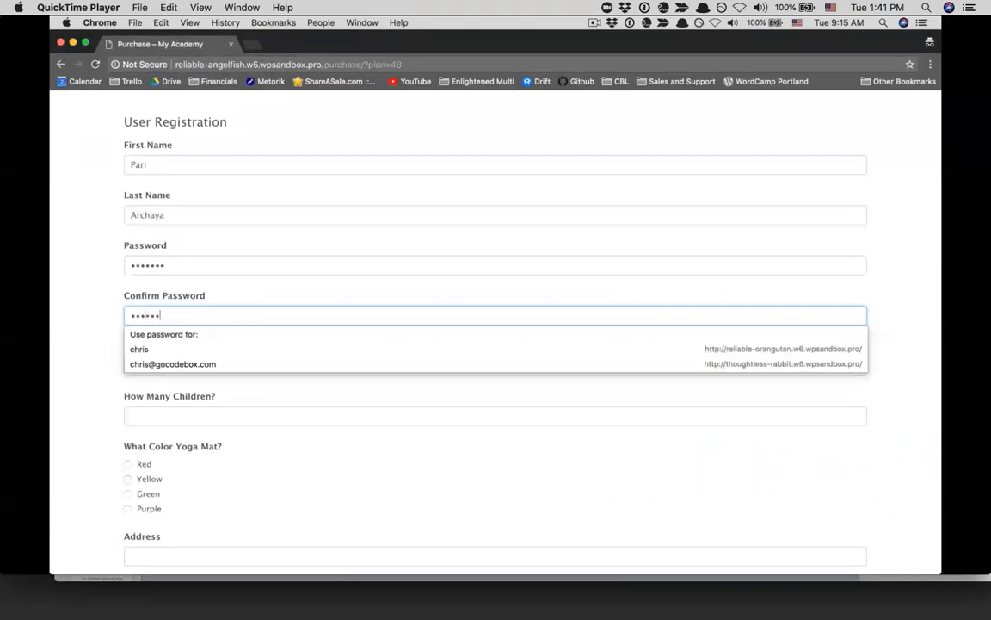
pyautogui.write('•')
pyautogui.click(78, 319)
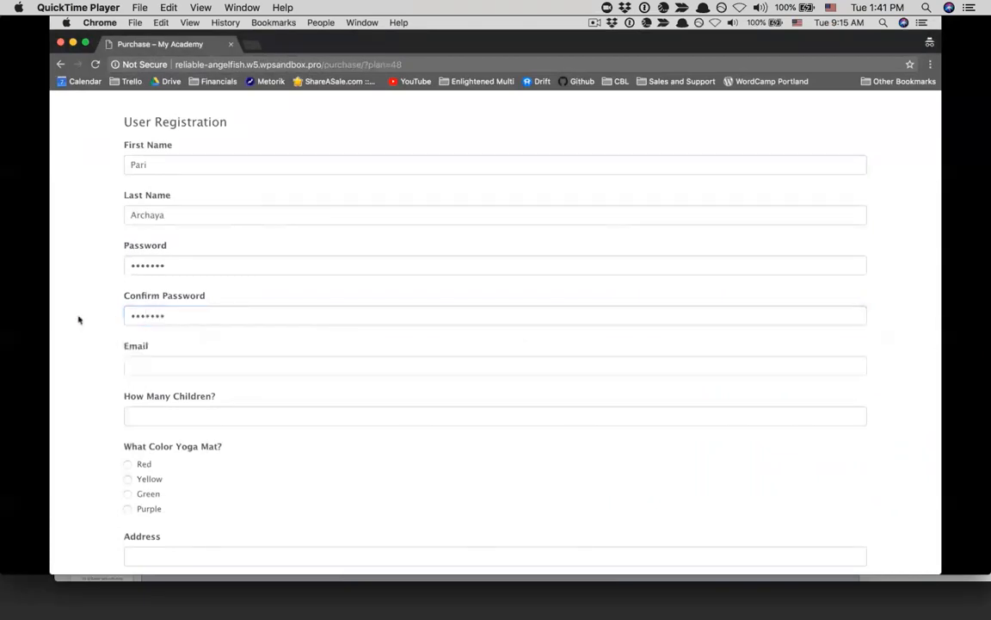
pyautogui.scroll(-2, 142, 277)
pyautogui.click(142, 284)
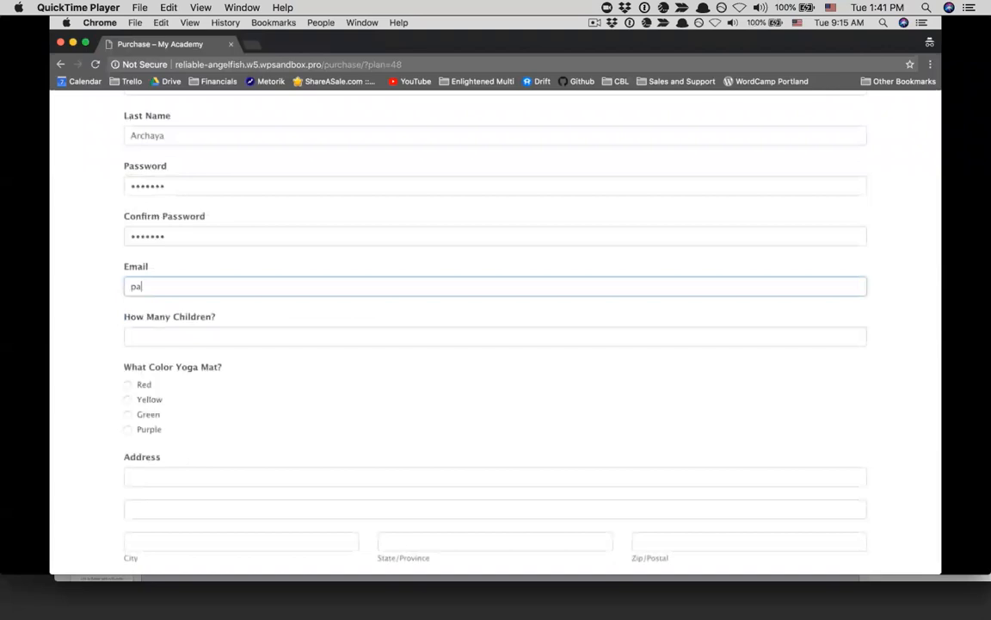
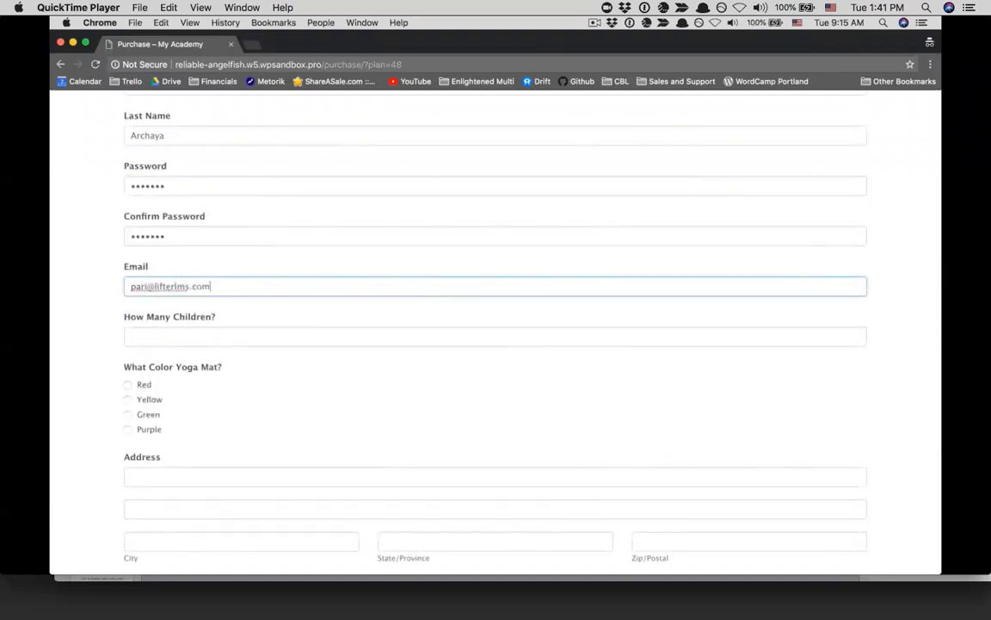
# Answer How Many Children? with 2 and choose Purple as the yoga mat colour
pyautogui.click(145, 336)
pyautogui.write('2')
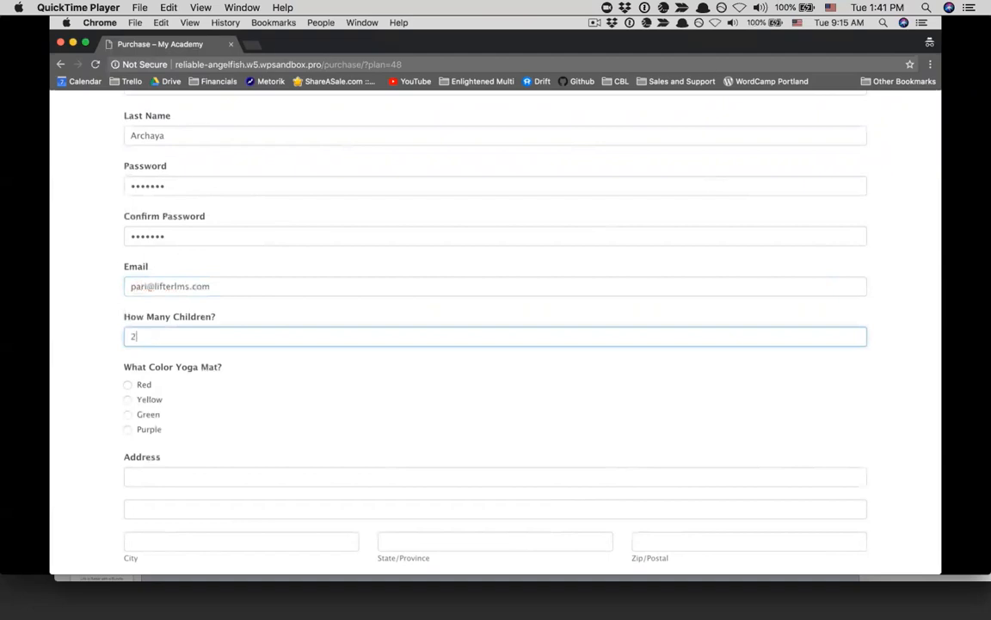
pyautogui.click(127, 430)
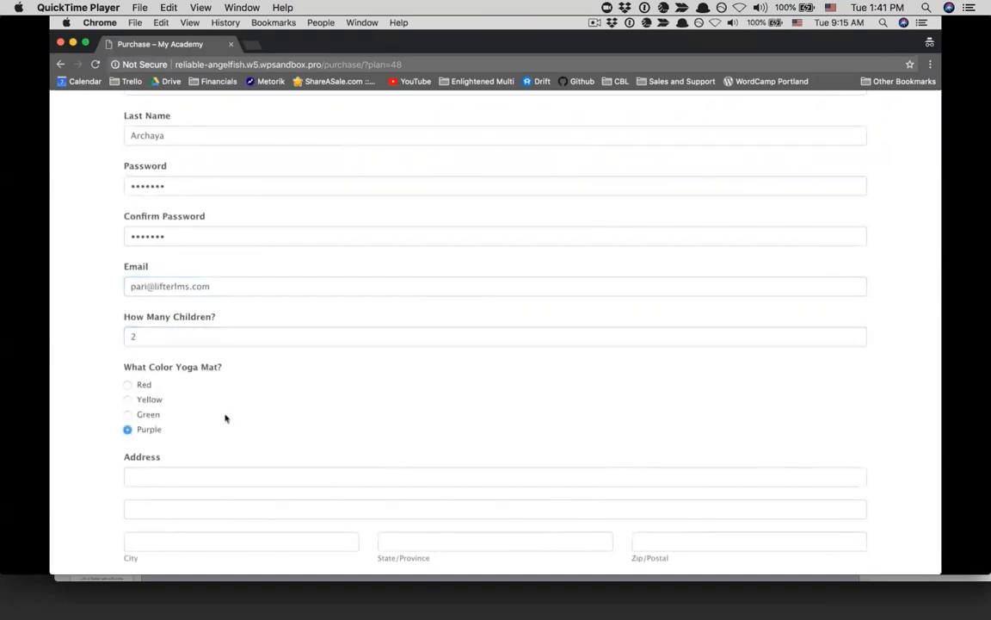
# Fill in the street address, city, state and zip code fields
pyautogui.scroll(-3, 226, 417)
pyautogui.click(155, 323)
pyautogui.write('123 Main St.')
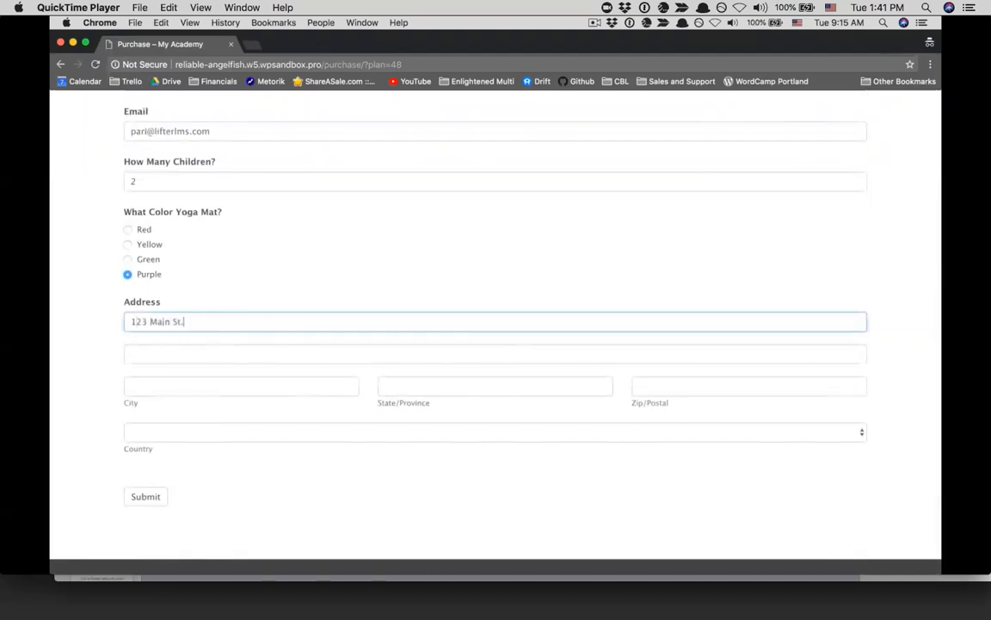
pyautogui.click(179, 388)
pyautogui.write('Beverly Hills')
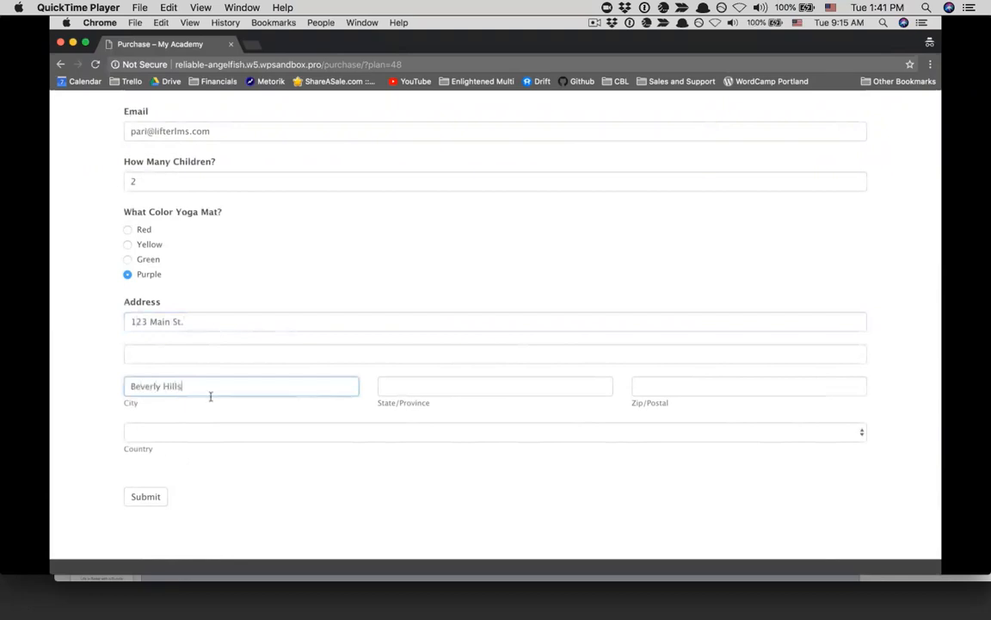
pyautogui.click(397, 400)
pyautogui.click(395, 393)
pyautogui.write('CA')
pyautogui.click(653, 390)
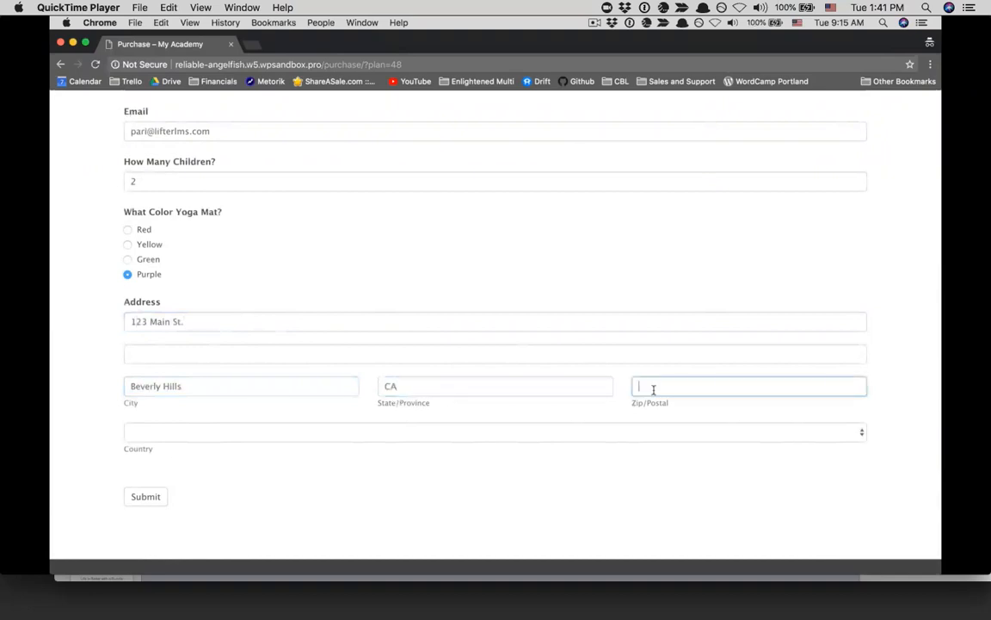
pyautogui.write('90210')
# Select United States from the Country dropdown
pyautogui.click(185, 433)
pyautogui.scroll(-20, 204, 487)
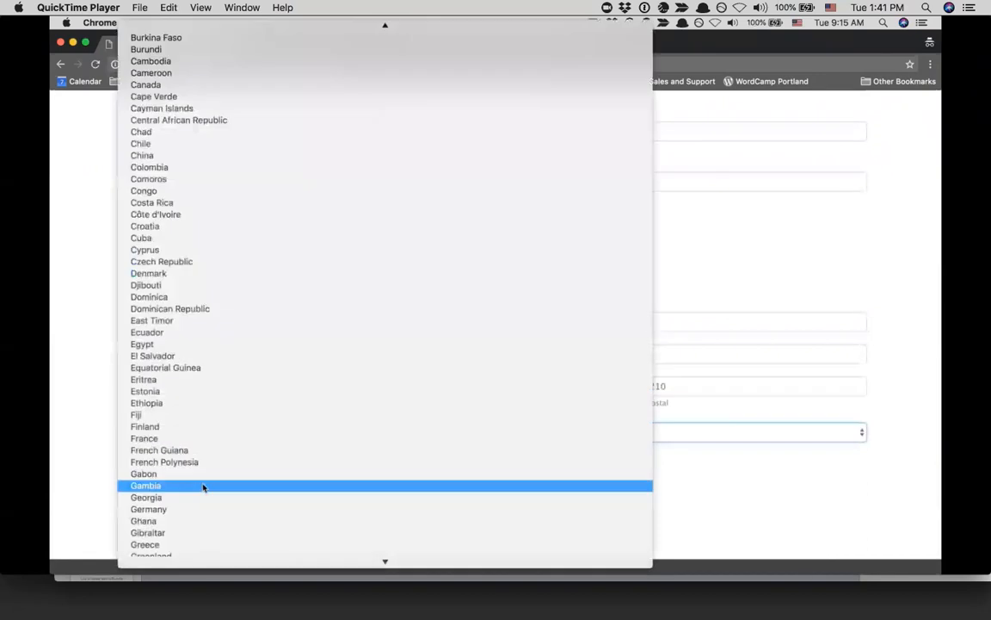
pyautogui.scroll(-8, 204, 487)
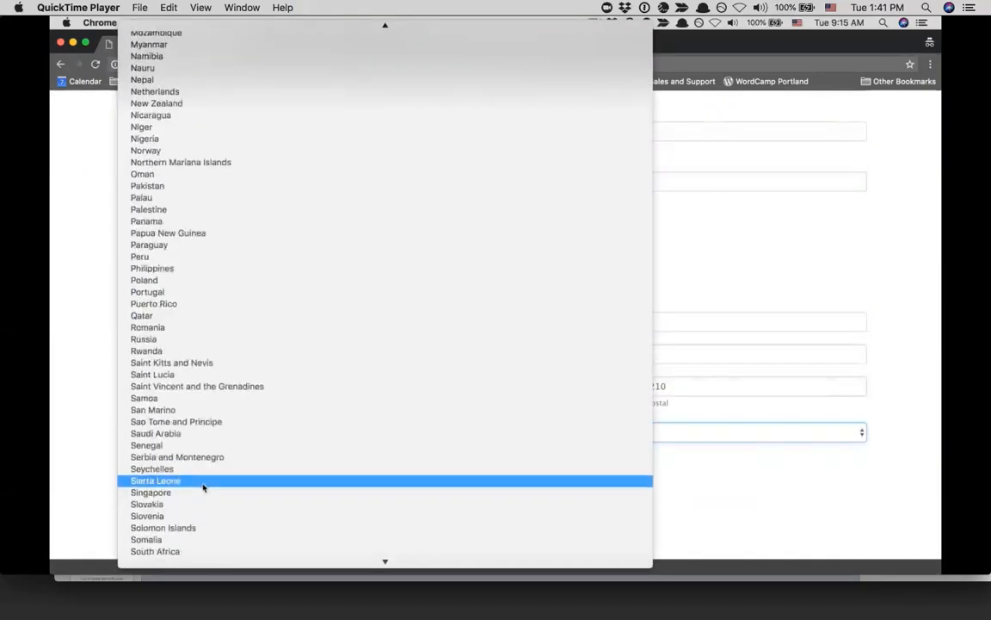
pyautogui.scroll(-5, 204, 487)
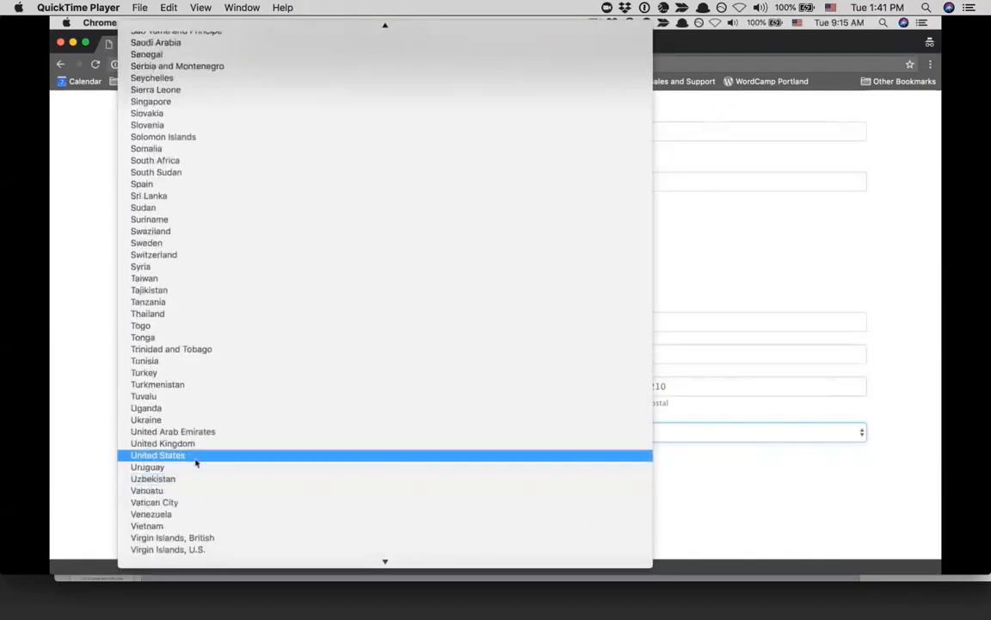
pyautogui.click(195, 463)
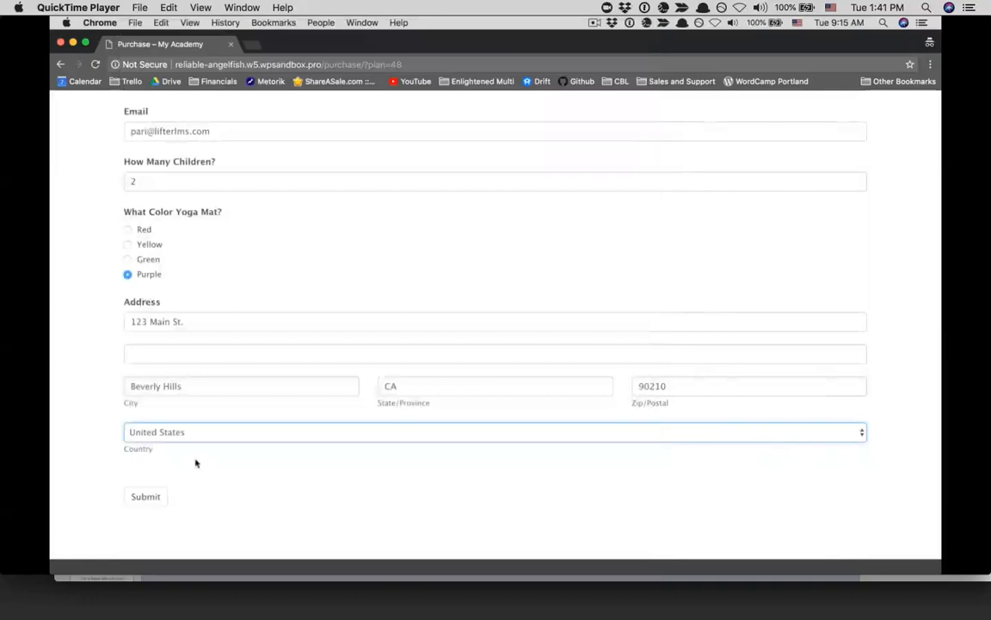
# Submit the registration and start entering the Stripe test card number at the Yoga Mom Bootcamp checkout
pyautogui.click(146, 497)
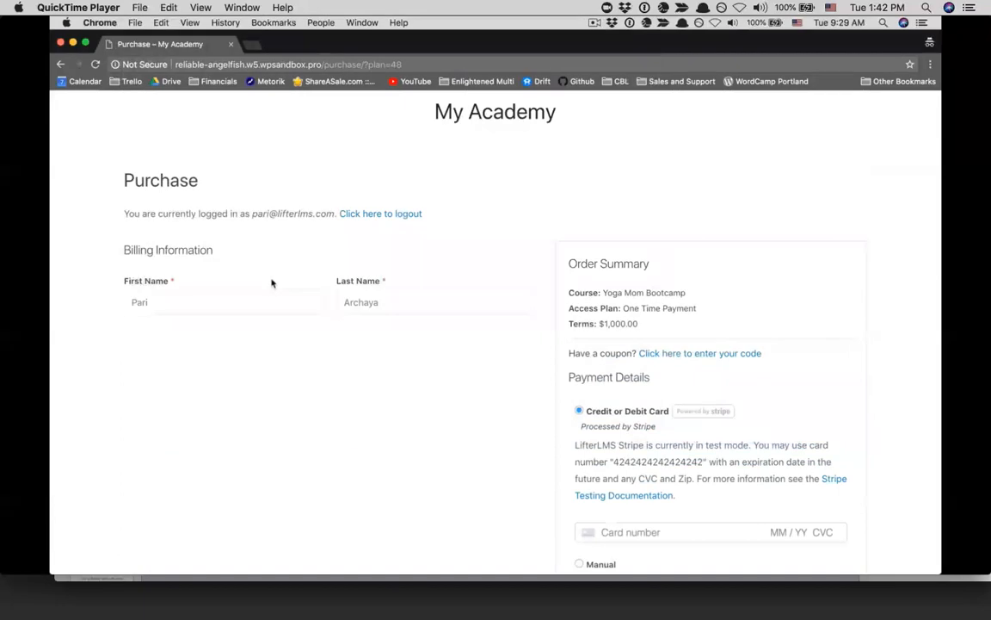
pyautogui.scroll(-3, 537, 304)
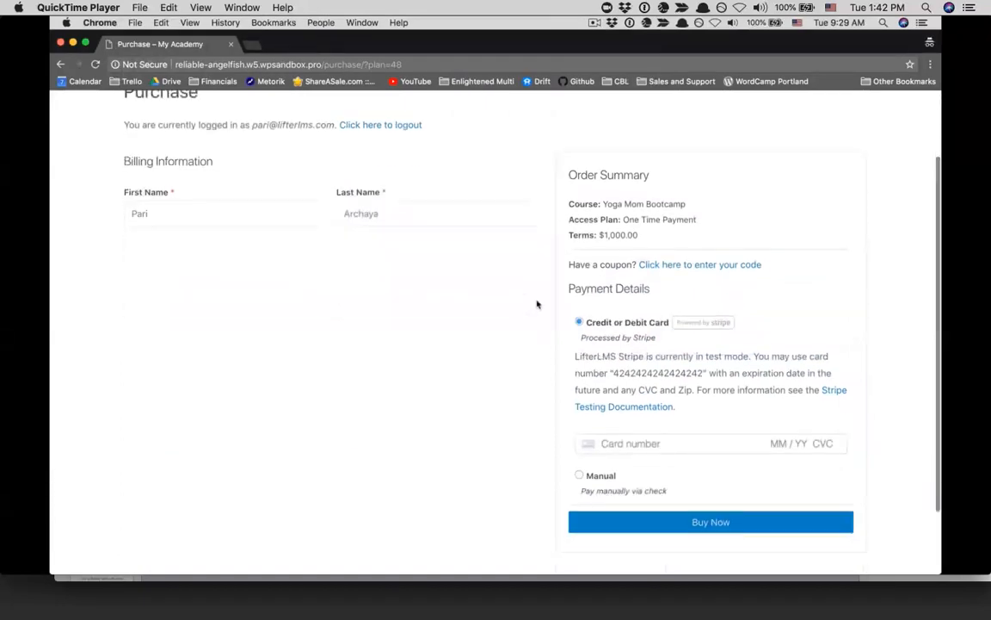
pyautogui.click(629, 425)
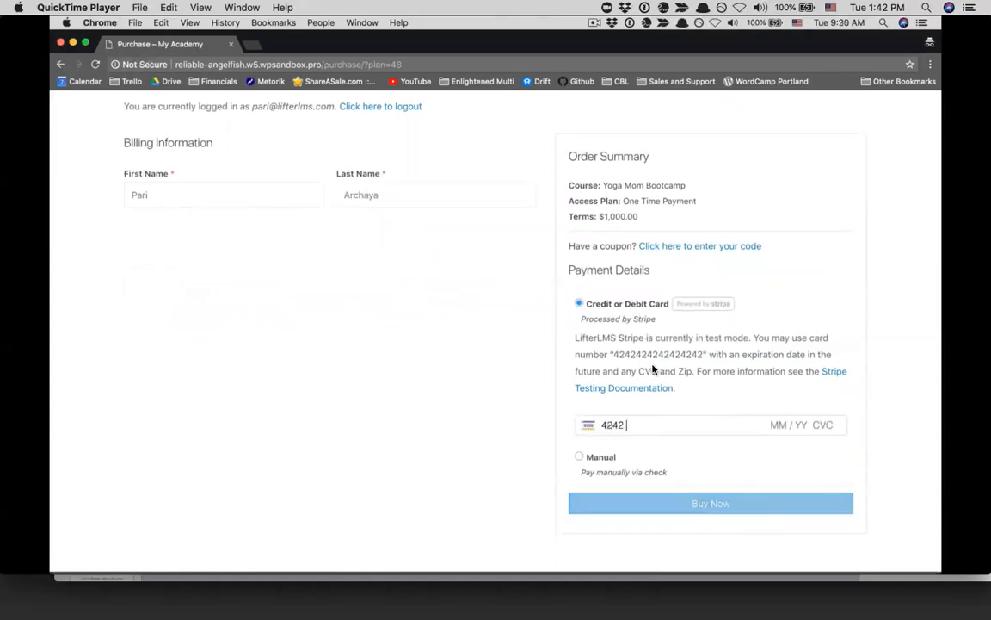
pyautogui.moveTo(508, 456)
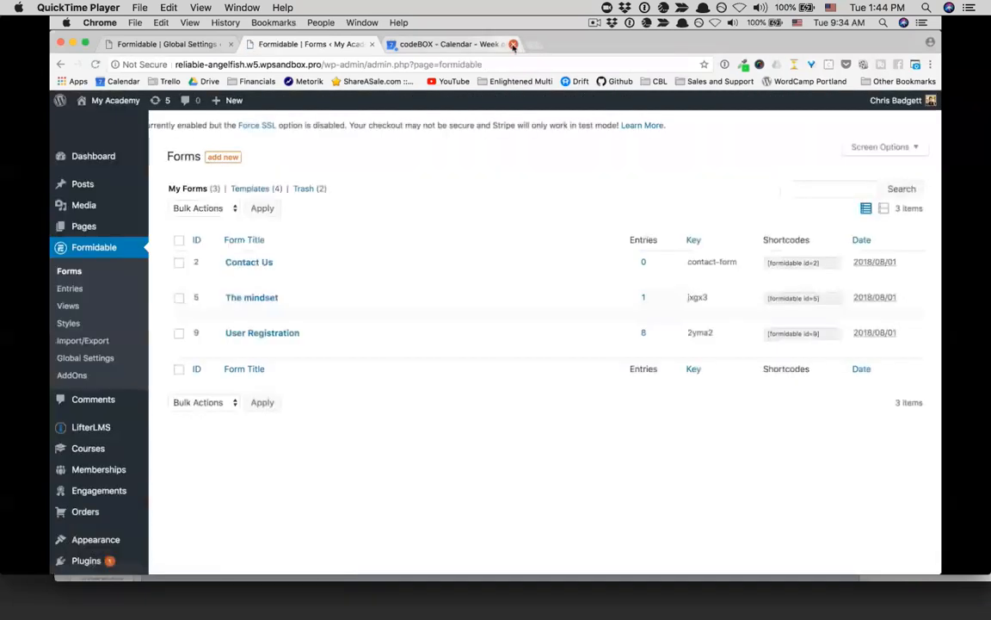
# Open The mindset form and review its Layout, Default Values and Fields panels
pyautogui.click(256, 298)
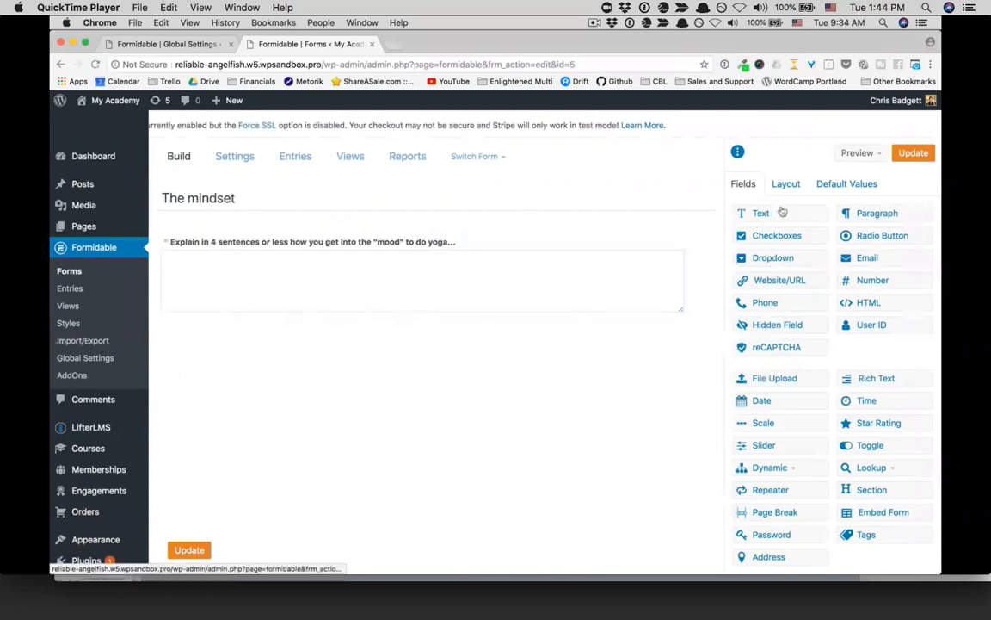
pyautogui.click(786, 185)
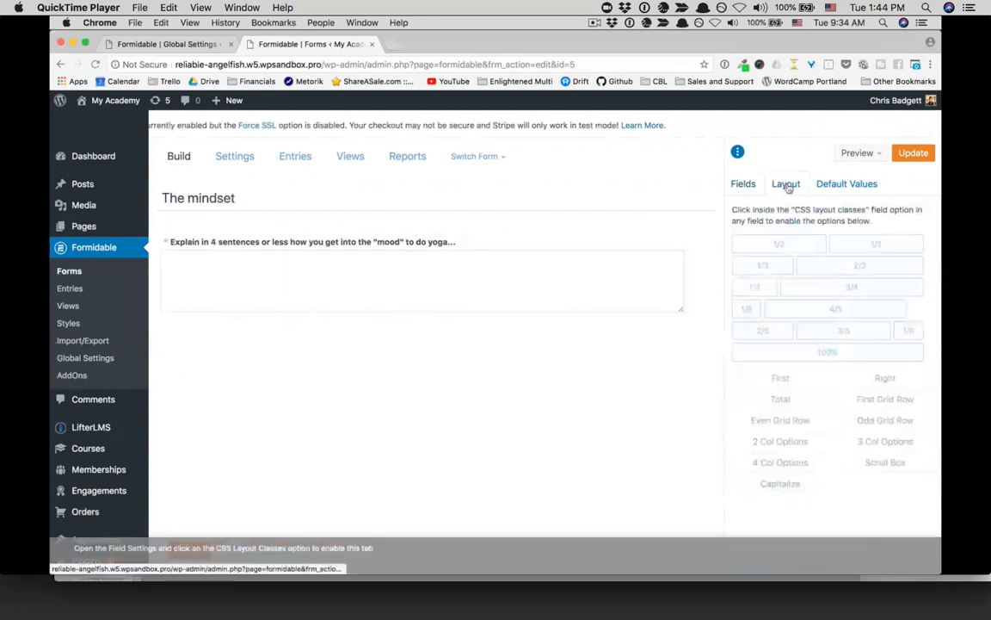
pyautogui.click(832, 186)
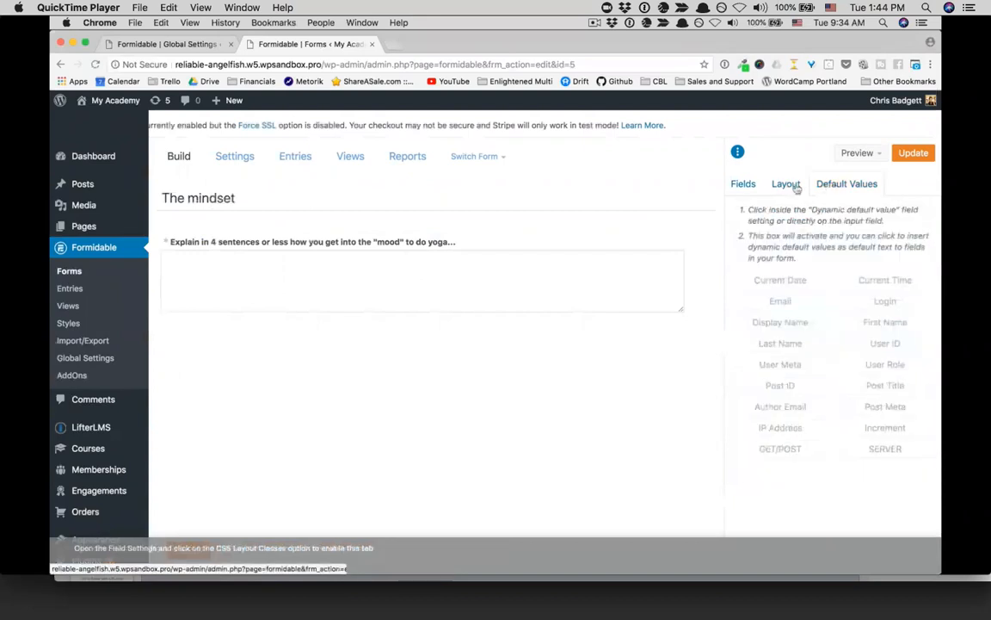
pyautogui.click(746, 186)
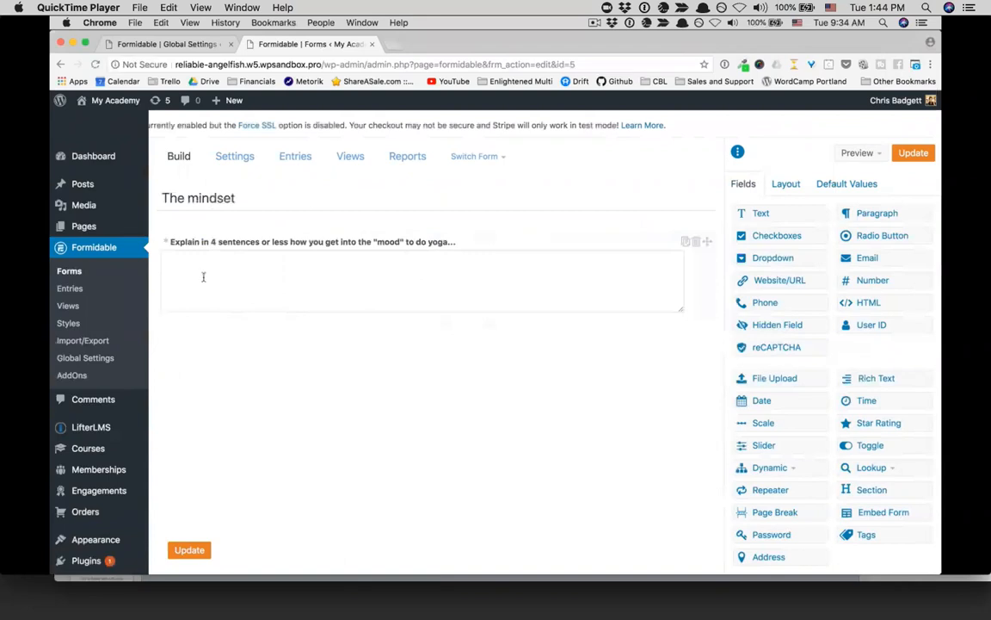
# Return to the forms list and open the User Registration form for editing
pyautogui.click(68, 272)
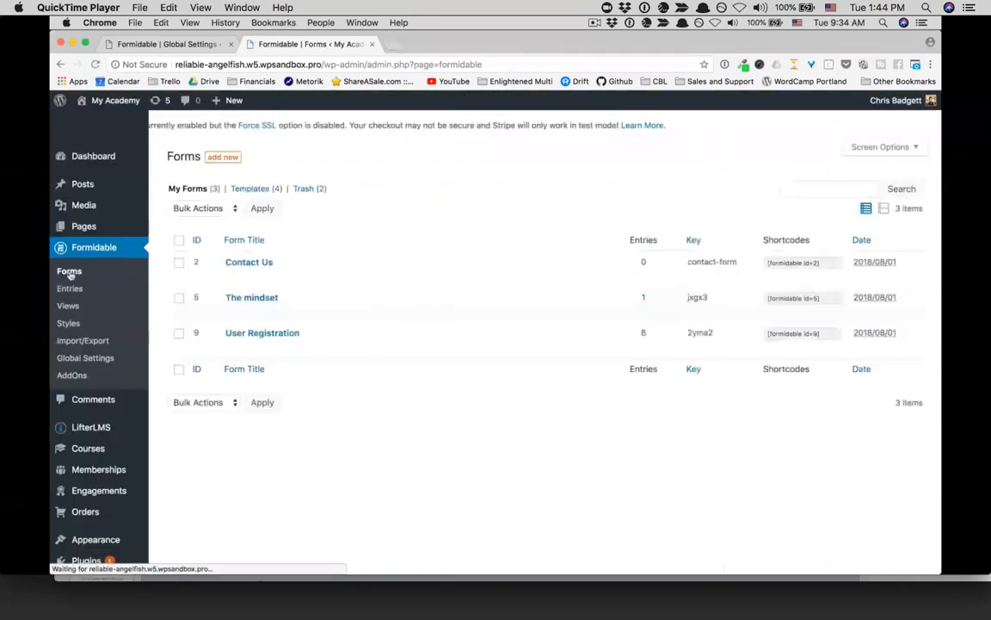
pyautogui.moveTo(233, 281)
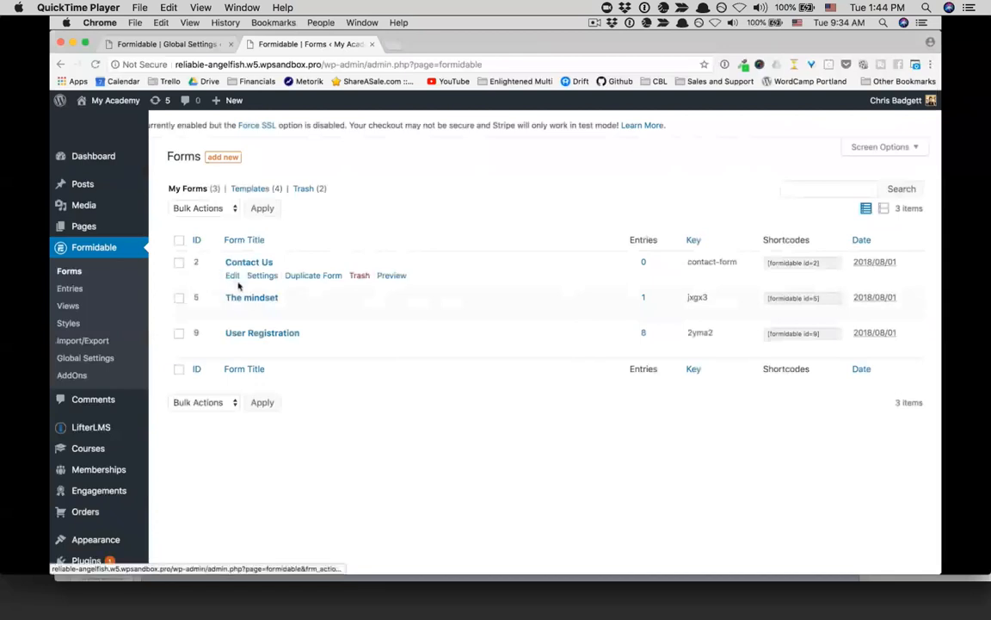
pyautogui.click(250, 334)
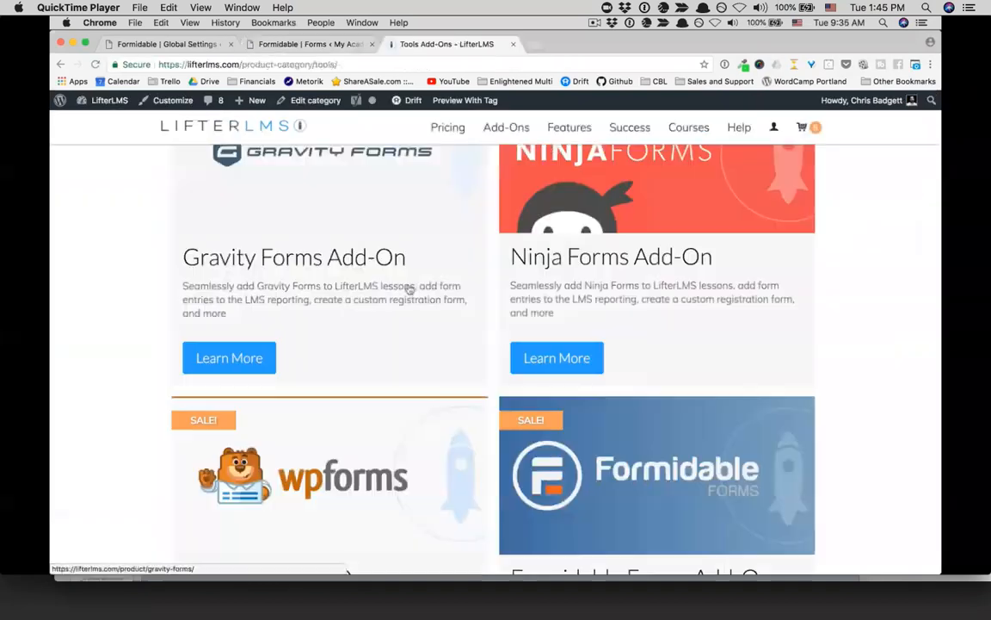
# Open the Formidable Forms add-on page and scroll through its Personal $74/year and Developer $224/year pricing
pyautogui.click(618, 446)
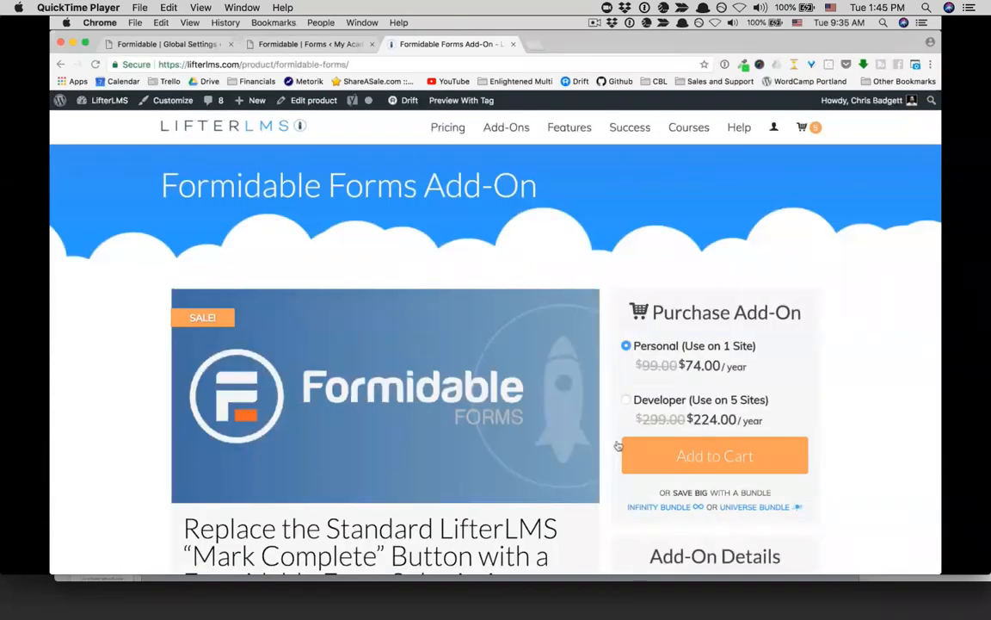
pyautogui.scroll(-5, 618, 445)
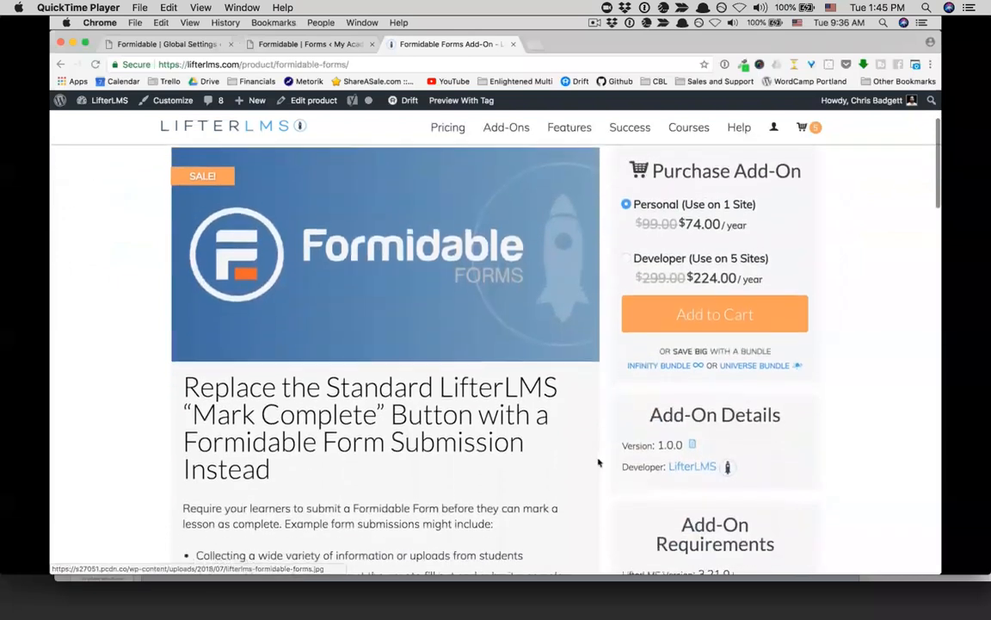
pyautogui.scroll(1, 598, 462)
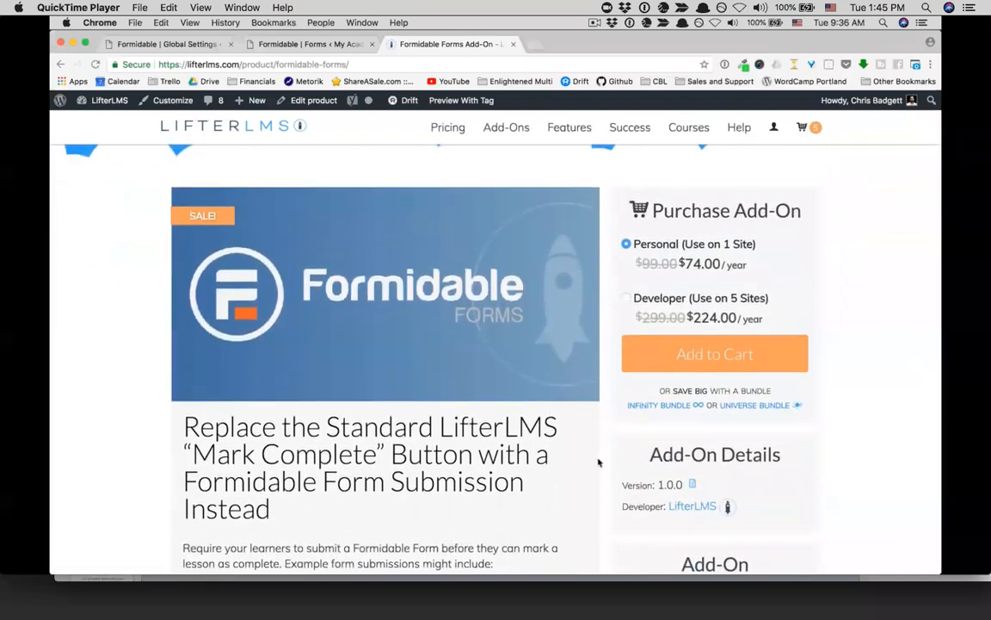